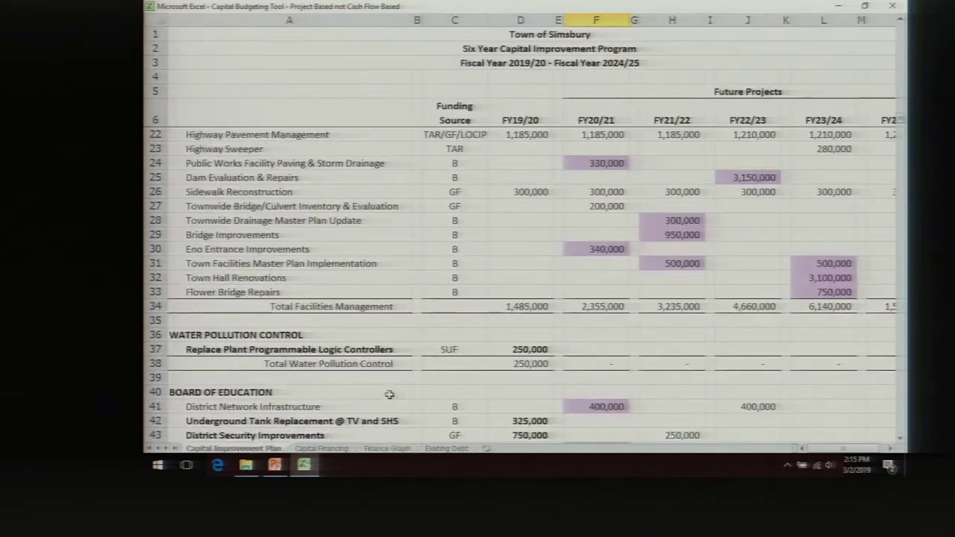
Zero out the FY20/21 amount for Multi-Use Connections/Trails Development in the capital improvement plan
click(560, 351)
scroll(560, 351, up, 5)
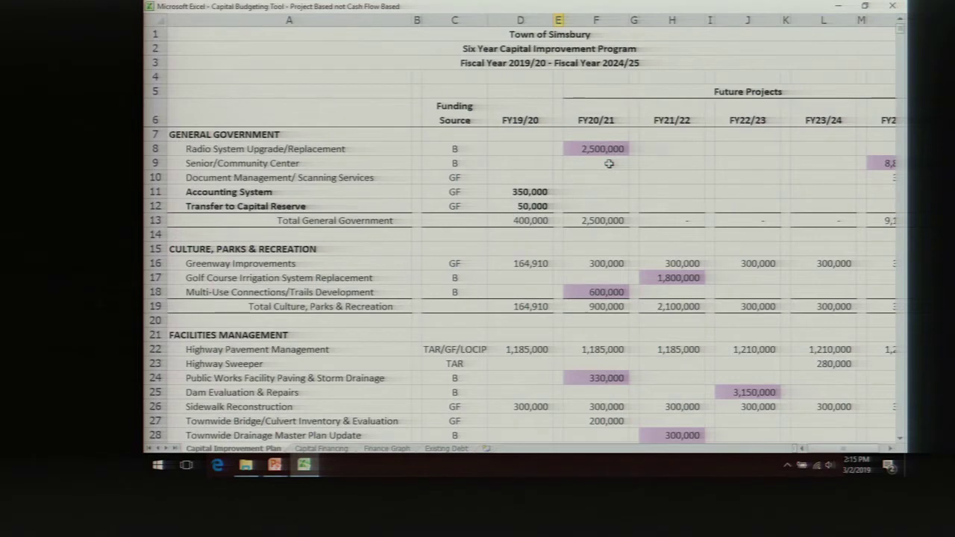
click(613, 293)
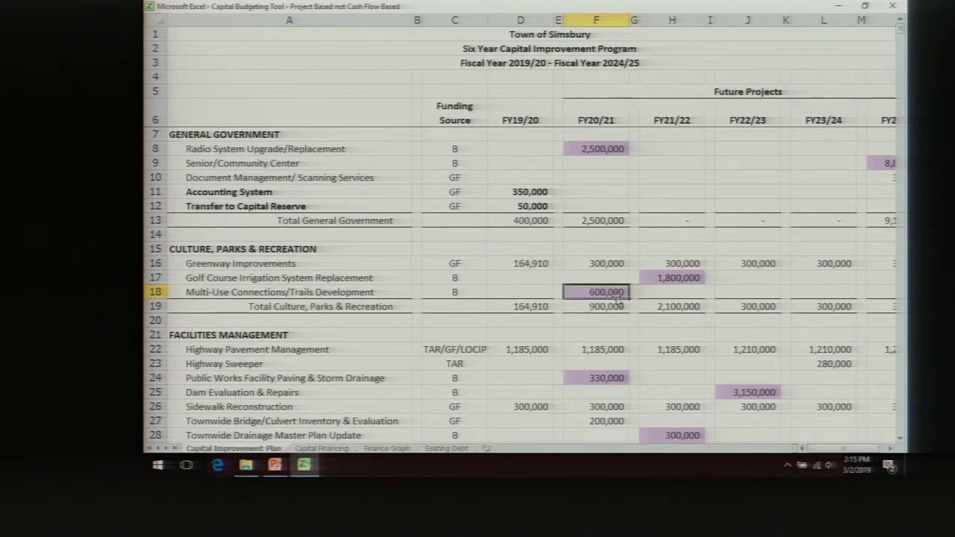
key(BackSpace)
key(Return)
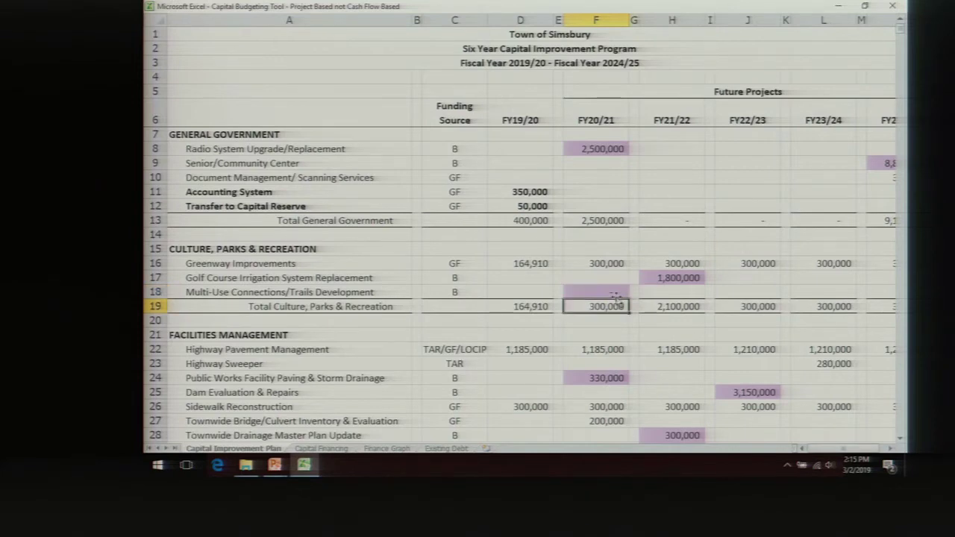
Zero out the FY20/21 amounts for Public Works Facility Paving & Storm Drainage and Eno Entrance Improvements
scroll(615, 298, down, 2)
click(607, 290)
key(BackSpace)
key(Return)
scroll(607, 288, down, 4)
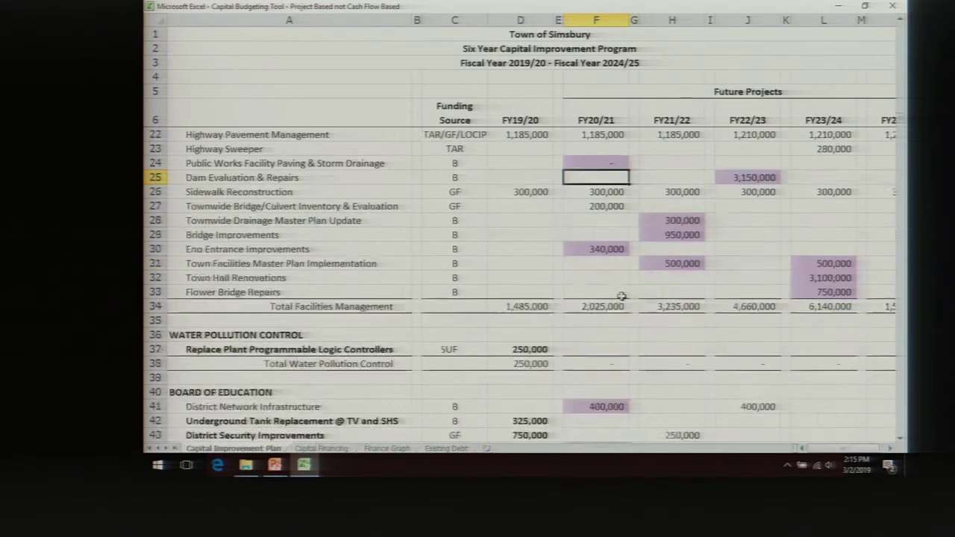
click(597, 206)
key(BackSpace)
key(Return)
Set the FY20/21 amounts for District Network Infrastructure and SHS Stadium Facility Renovations Phase I to 0
click(606, 363)
key(BackSpace)
key(Return)
click(610, 406)
text(0)
key(Return)
Set the FY20/21 amounts for SHS Stadium Bleachers and Press Box Replacement and SHS Turf Field #2 Construction to 0
scroll(608, 382, down, 4)
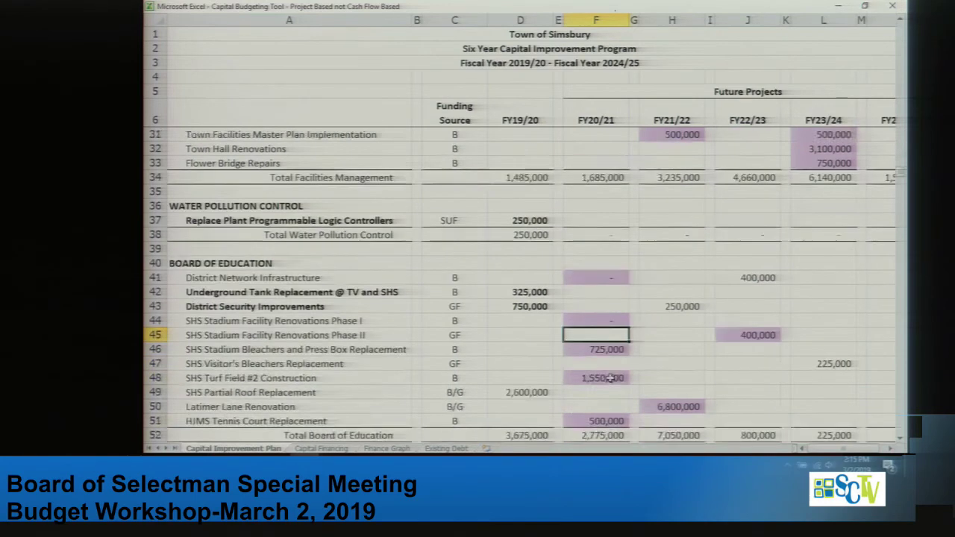
click(595, 261)
text(0)
key(Return)
click(604, 292)
text(0)
key(Return)
Set the FY20/21 amount for HJMS Tennis Court Replacement to 0
click(607, 333)
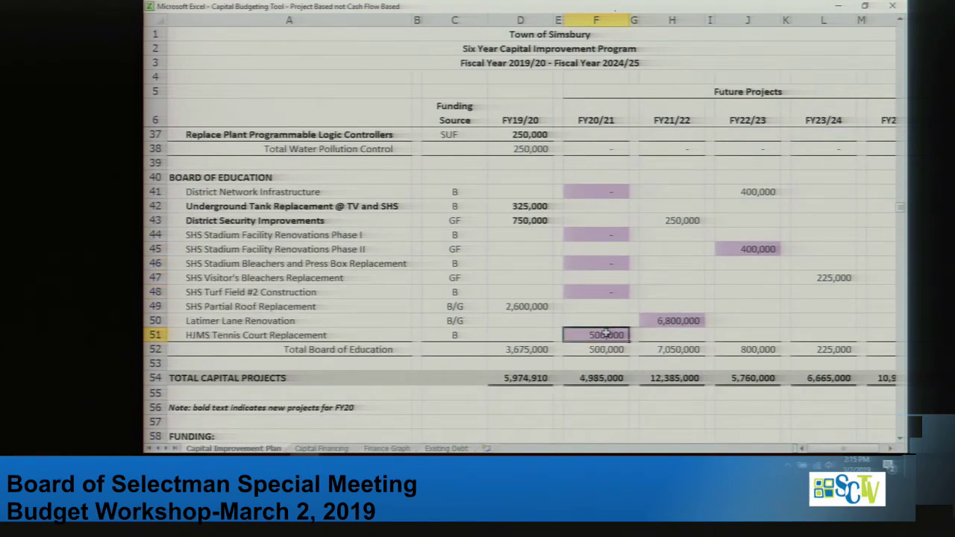
text(0)
key(Return)
Check the FY20/21 Bonds funding and view the debt service columns on the Finance Graph sheet
scroll(608, 321, down, 3)
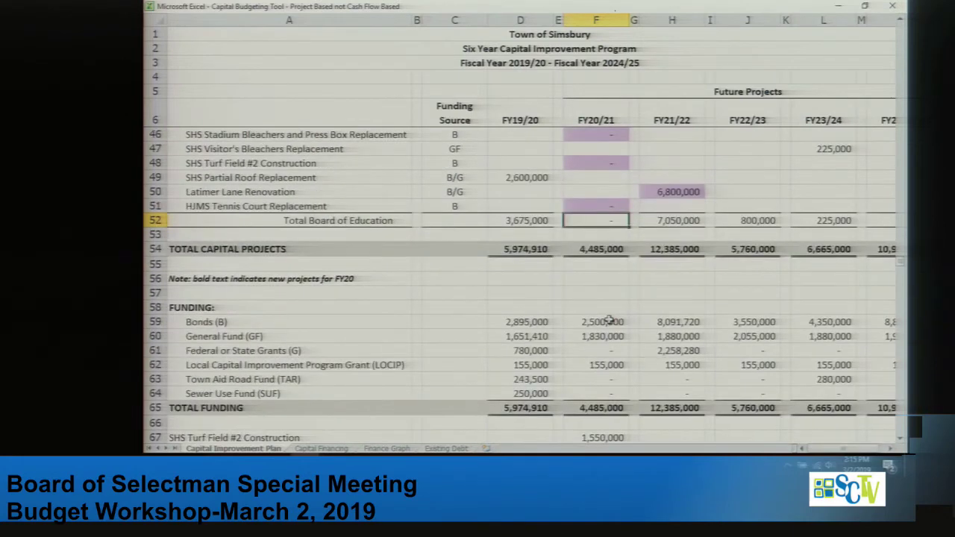
scroll(608, 319, down, 2)
scroll(608, 320, up, 3)
click(604, 364)
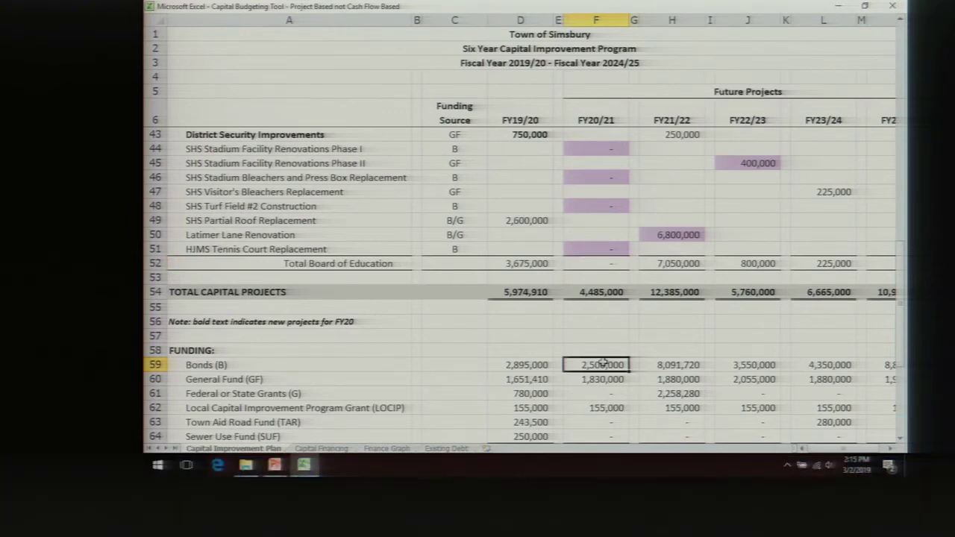
click(396, 450)
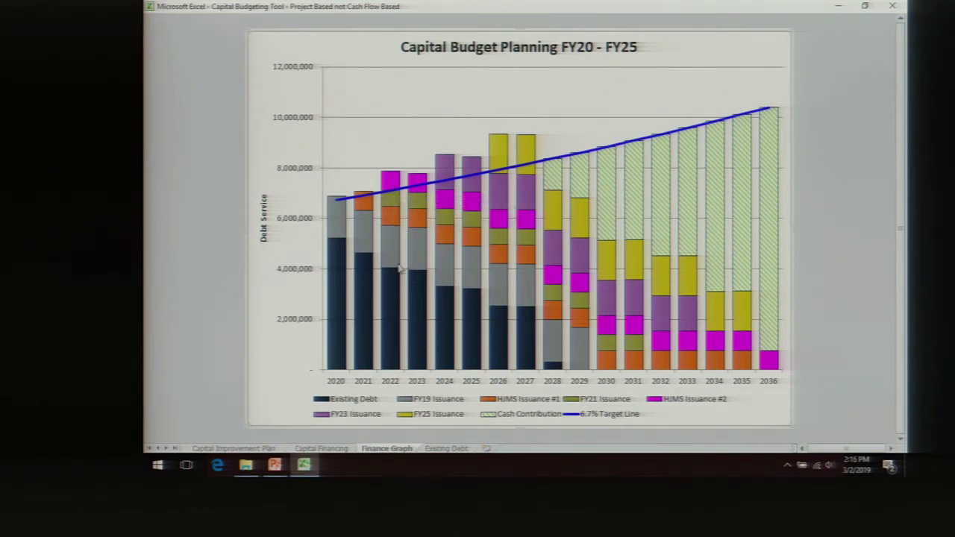
Set the FY19/20 Bonds (B) funding in the capital improvement plan to 0
click(270, 449)
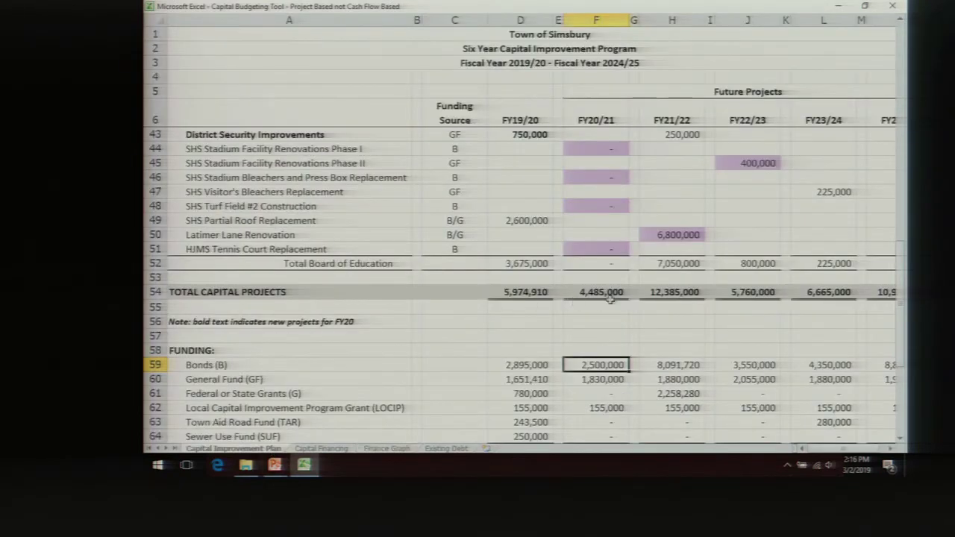
scroll(611, 300, down, 2)
click(531, 279)
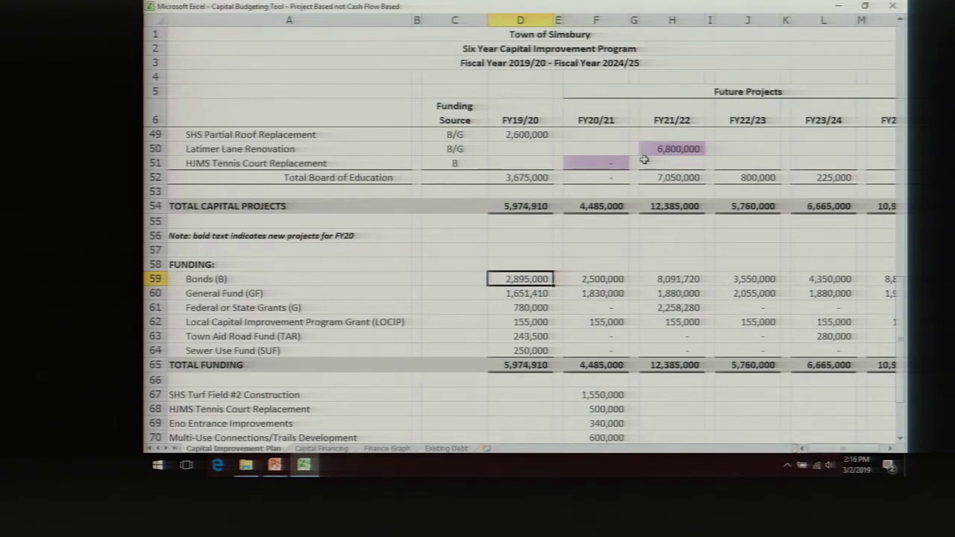
text(-0)
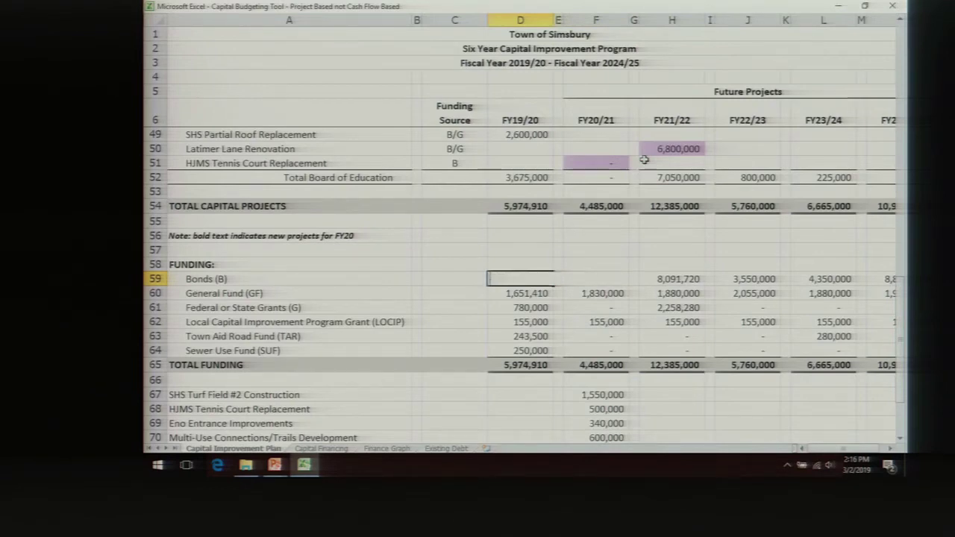
key(Return)
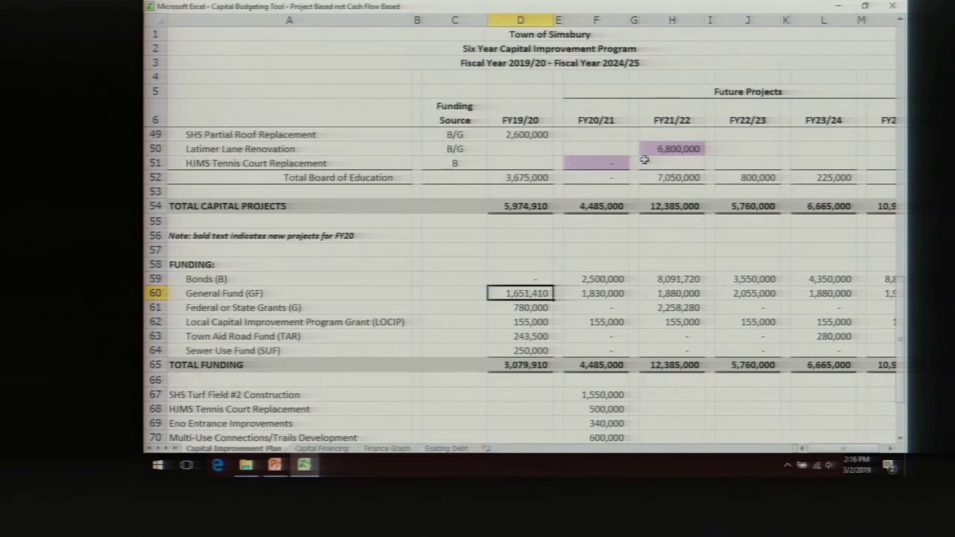
Examine the 2022 debt service column in the Finance Graph with the FY19/20 bond funding removed
click(388, 448)
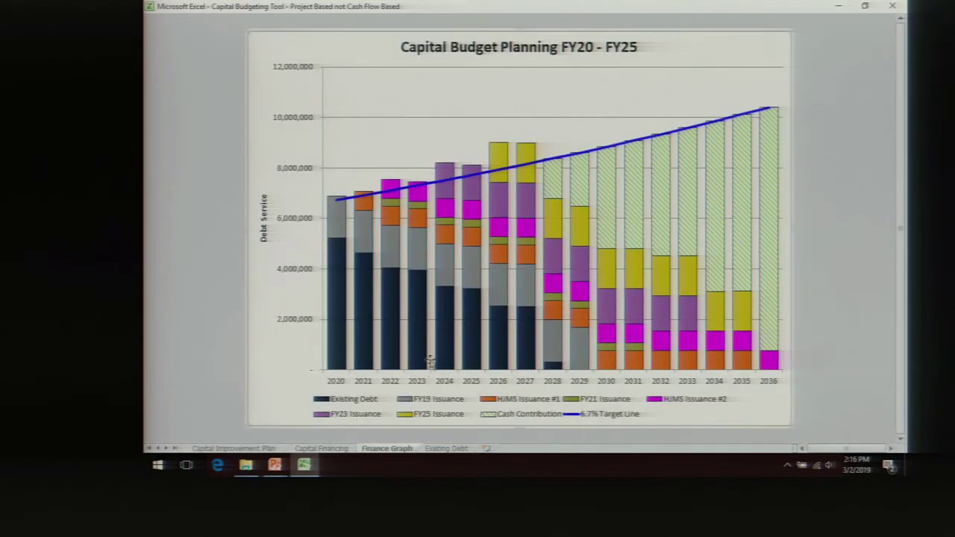
mouse_move(422, 358)
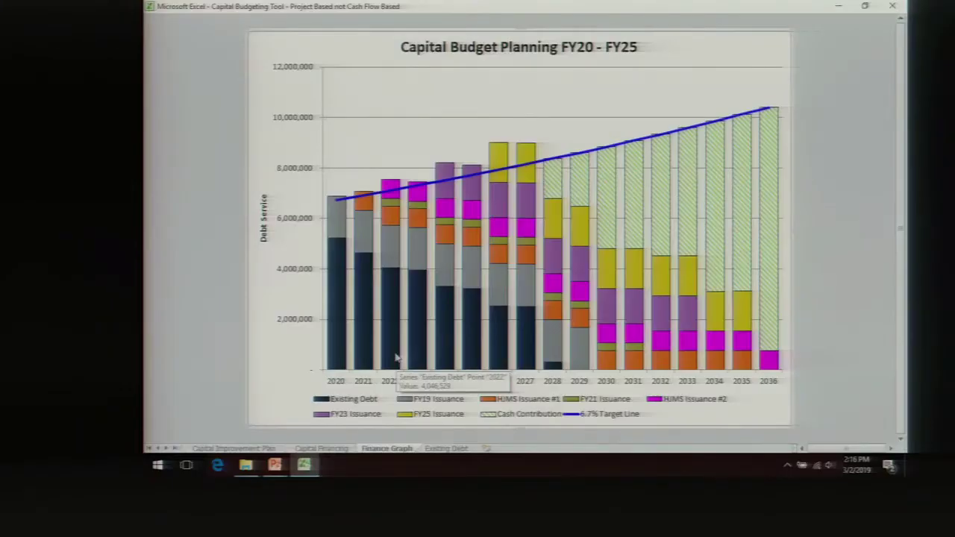
mouse_move(401, 200)
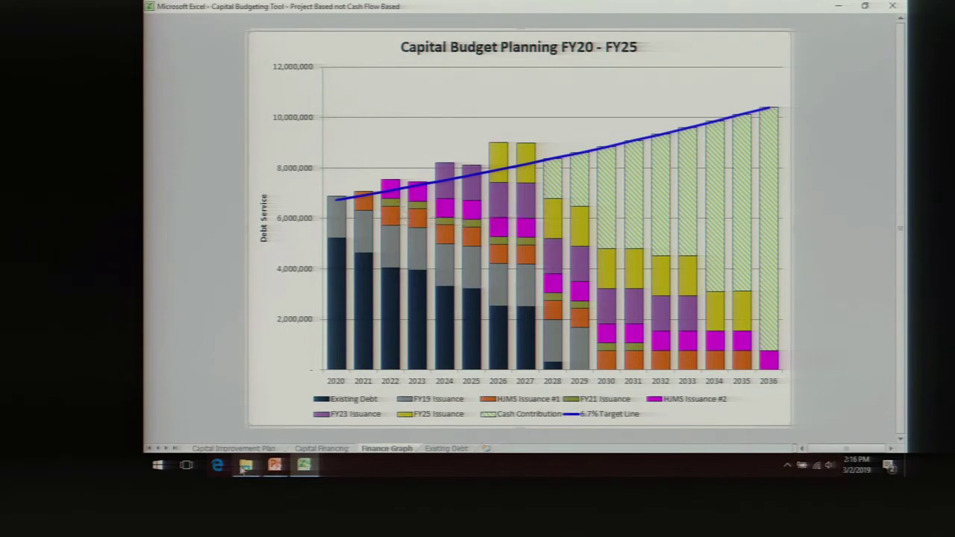
Set the FY20/21 amount for Radio System Upgrade/Replacement in the capital improvement plan to 0
click(224, 449)
scroll(447, 336, up, 15)
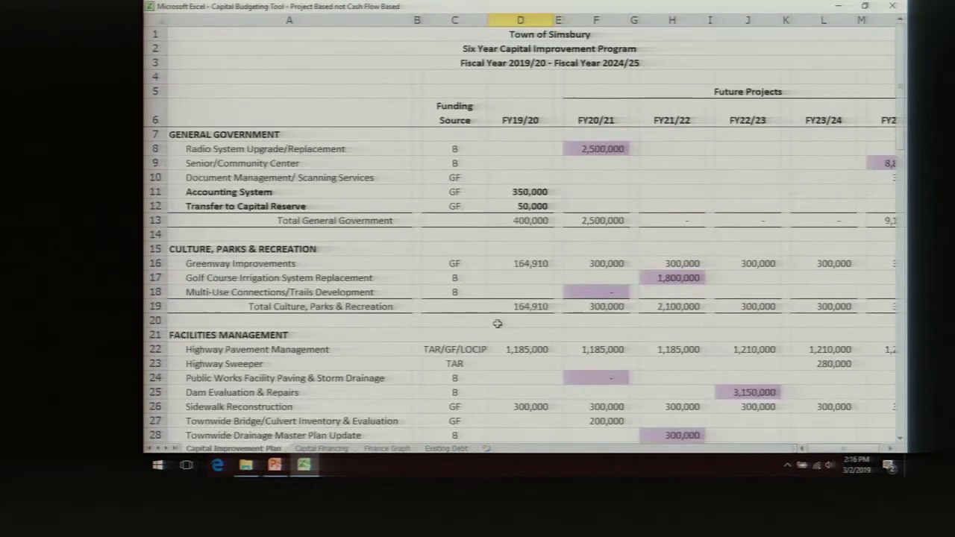
click(618, 149)
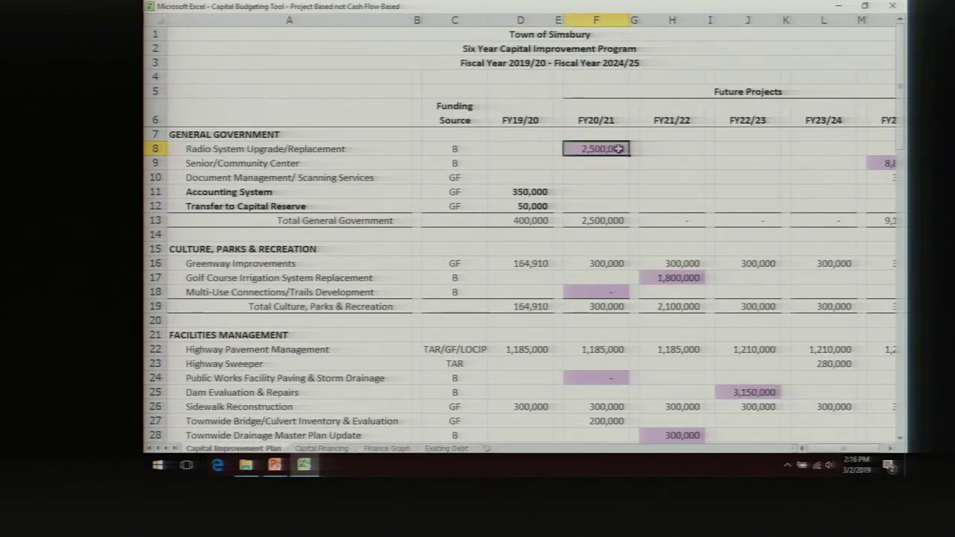
text(0)
key(Return)
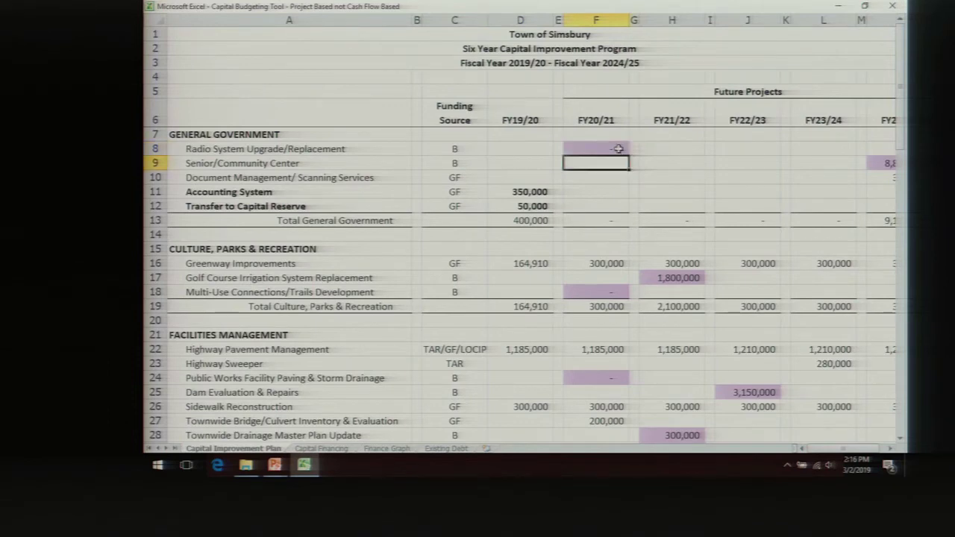
Inspect the 2022 issuances in the Finance Graph with the radio system project removed, and return to the capital improvement plan
click(388, 449)
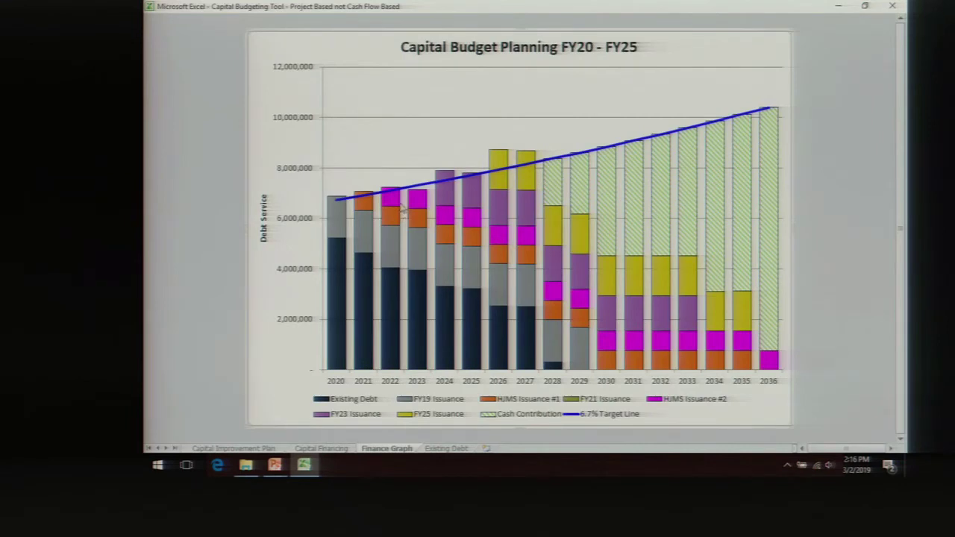
mouse_move(393, 216)
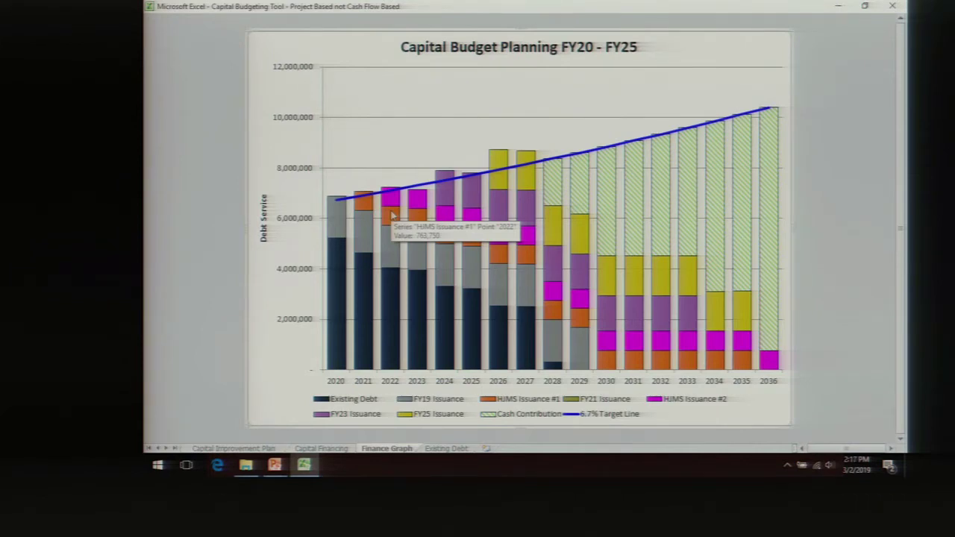
click(255, 450)
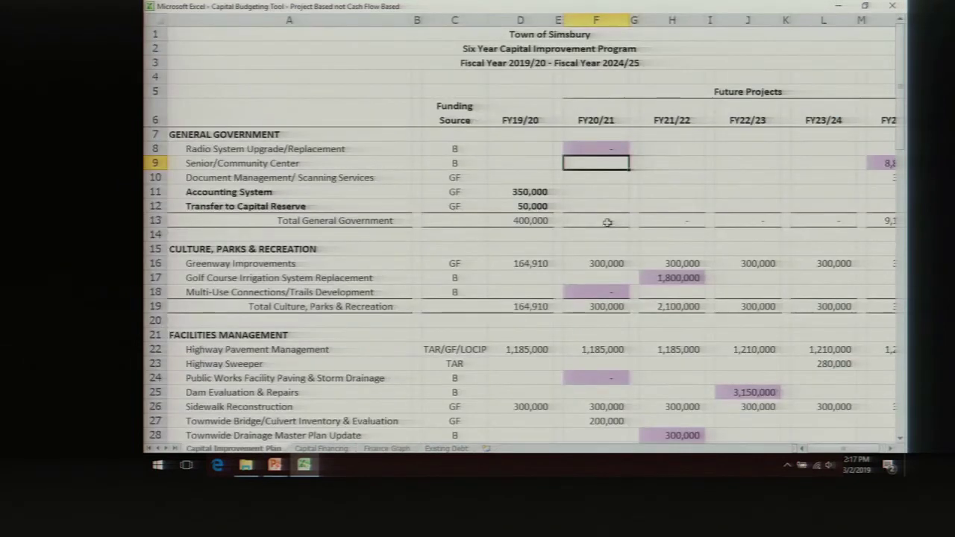
Set the FY2021 Issuance's Amount Issued on the Capital Financing sheet to $6,000,000
click(337, 449)
drag(856, 450, 814, 457)
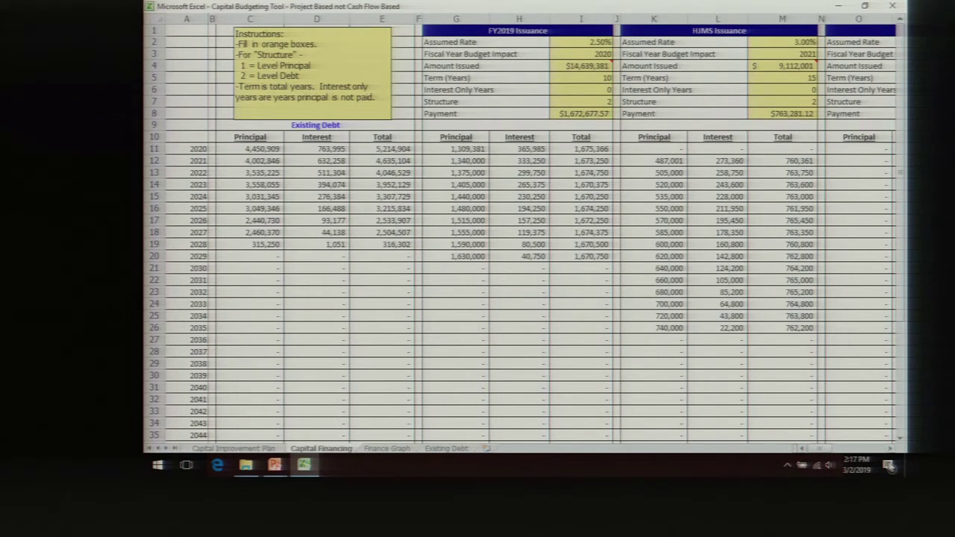
drag(890, 450, 890, 450)
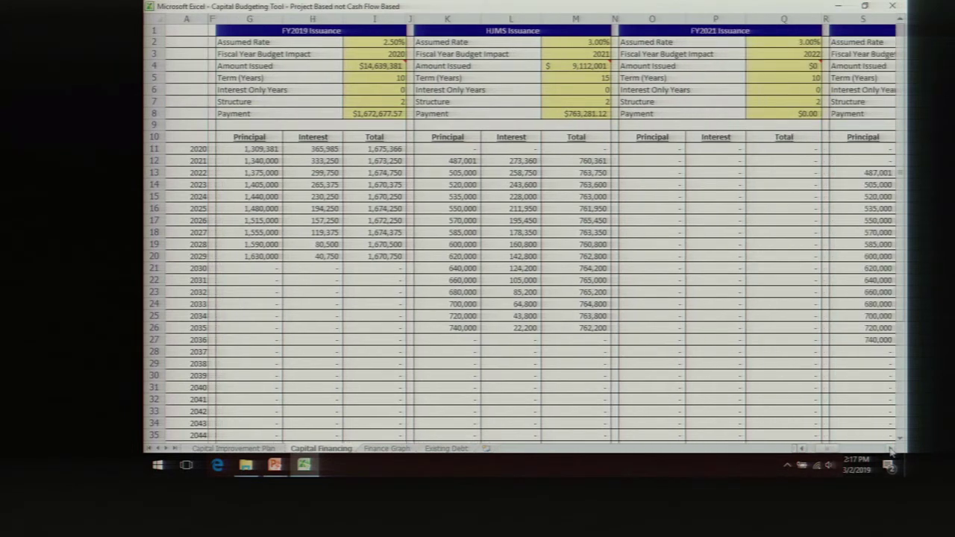
click(788, 66)
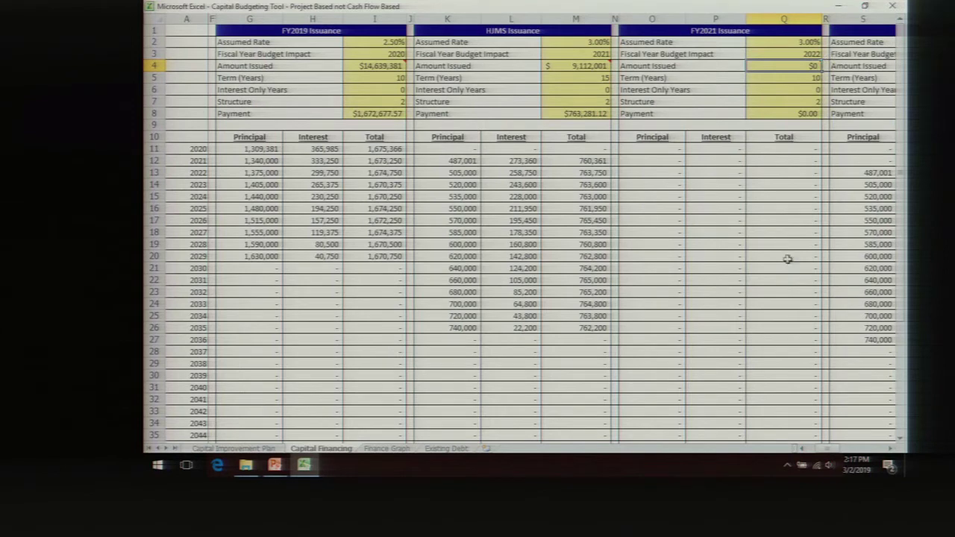
text(=)
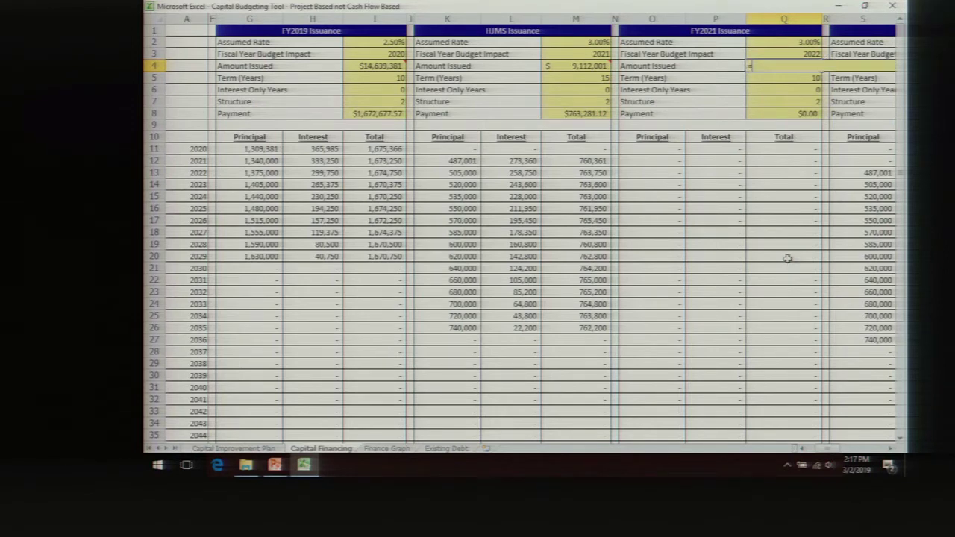
text(6000000)
key(Return)
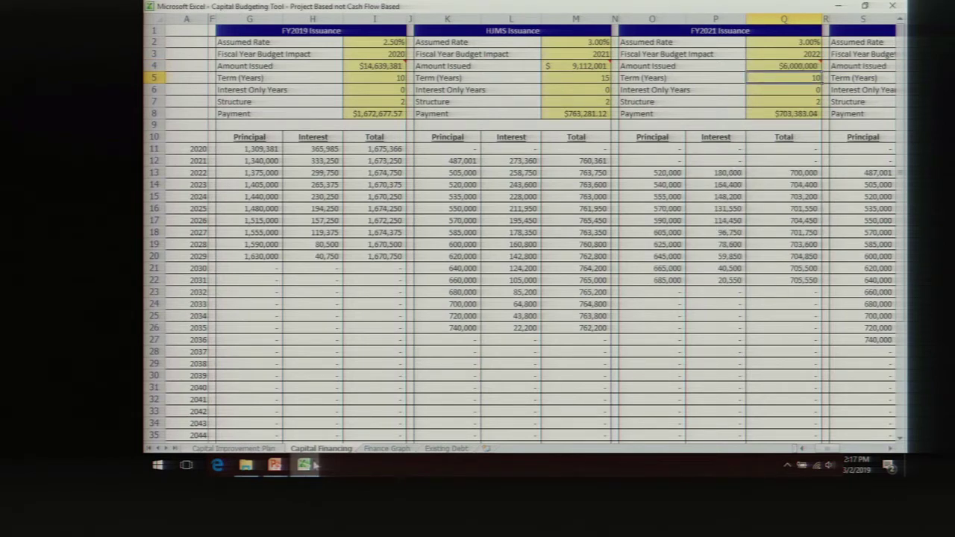
Compare the 2022 column with the 6.7% Target Line in the Finance Graph using the new FY2021 issuance, and return to the plan
click(386, 448)
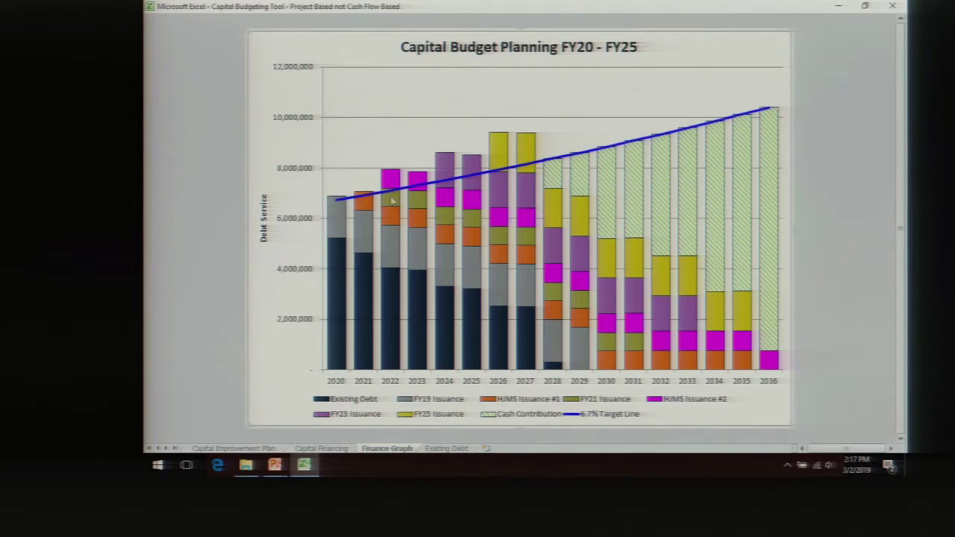
mouse_move(395, 196)
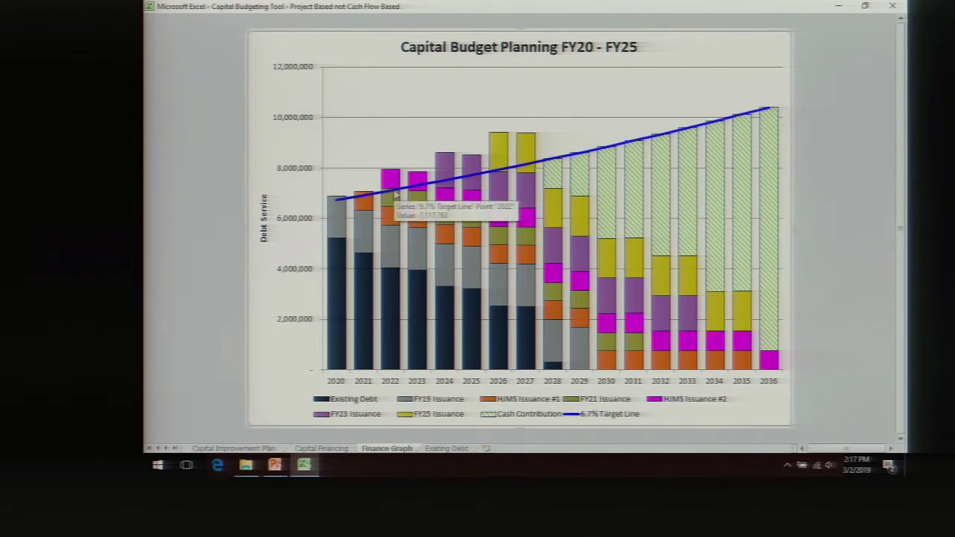
click(244, 448)
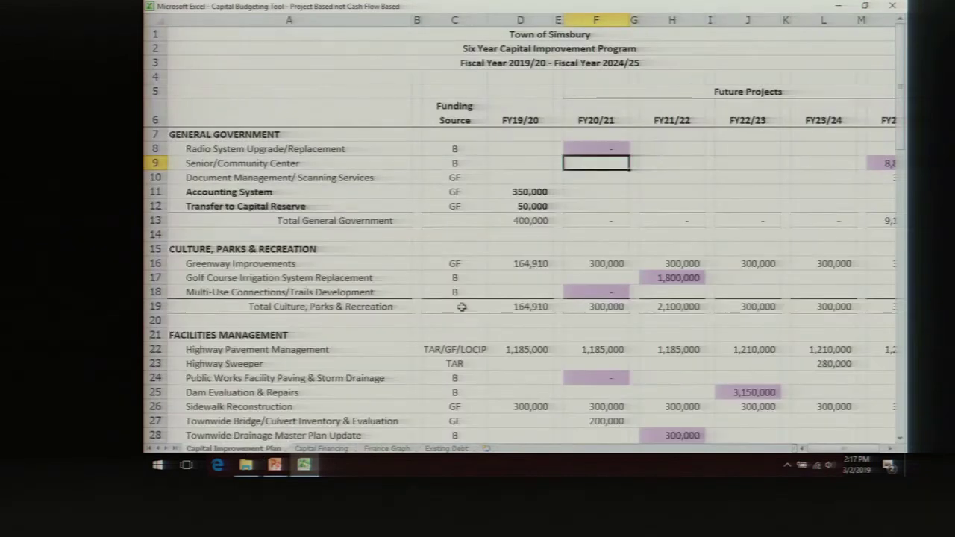
Select the FY20/21 project amounts listed below Total Funding, from SHS Turf Field #2 Construction to Public Works Facility Paving & Storm Drainage
scroll(605, 235, down, 2)
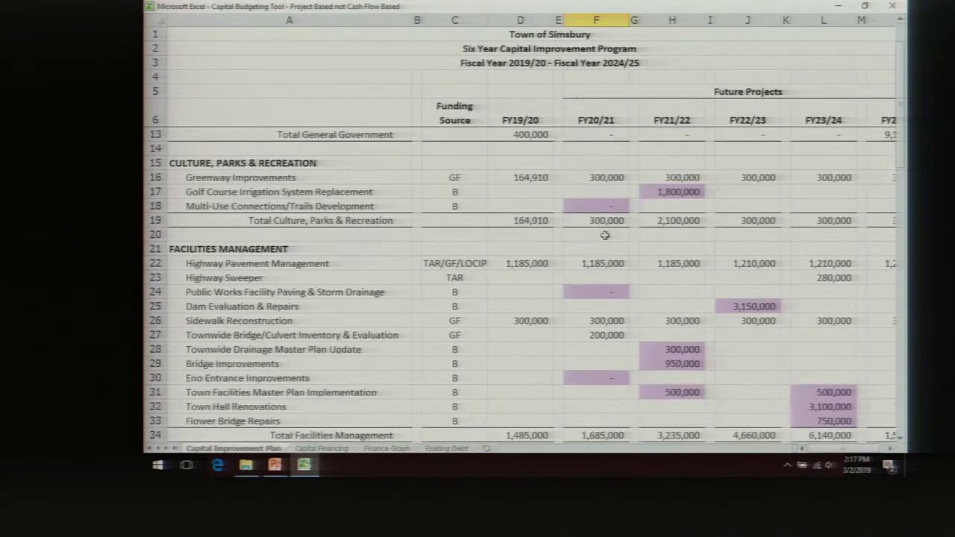
scroll(605, 235, down, 15)
drag(601, 261, 601, 364)
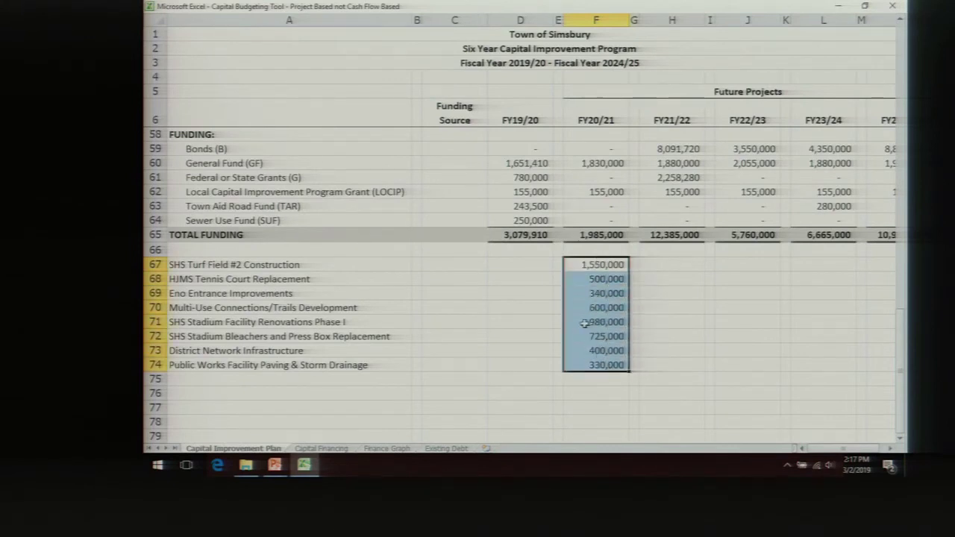
scroll(608, 321, up, 1)
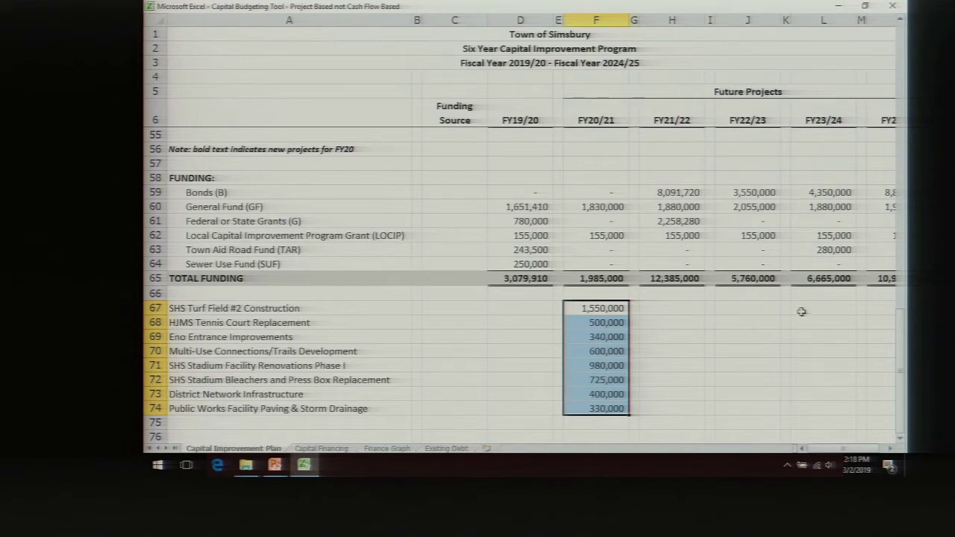
click(727, 234)
scroll(724, 229, up, 10)
scroll(724, 230, up, 6)
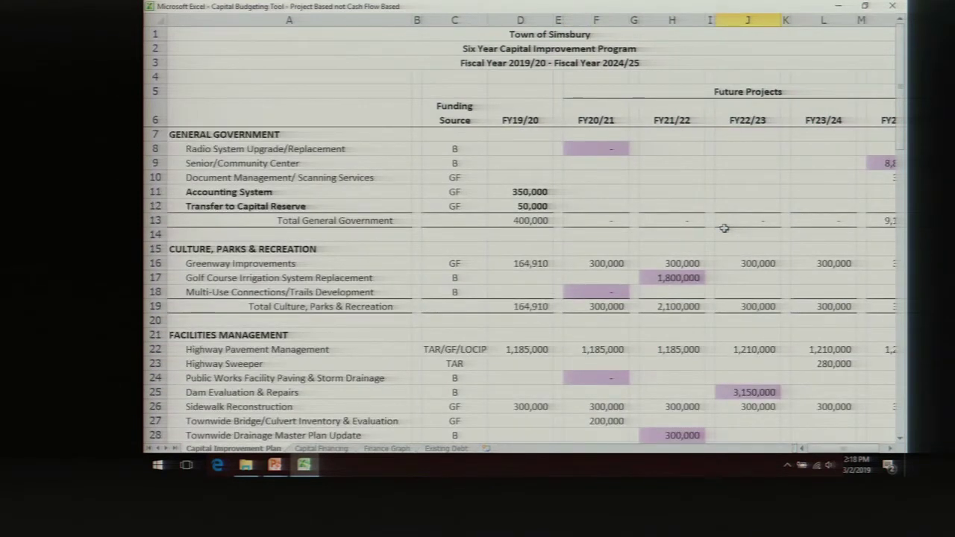
click(682, 154)
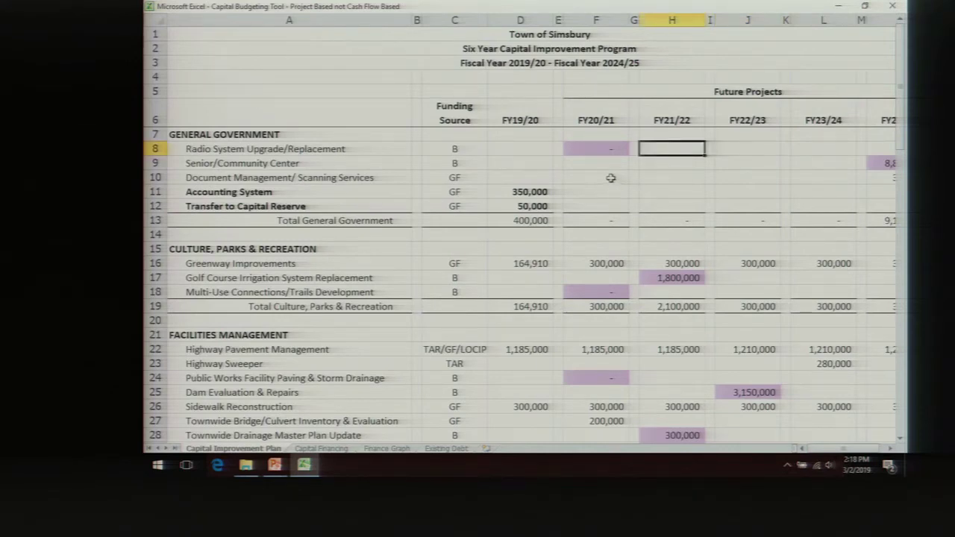
click(523, 181)
click(609, 178)
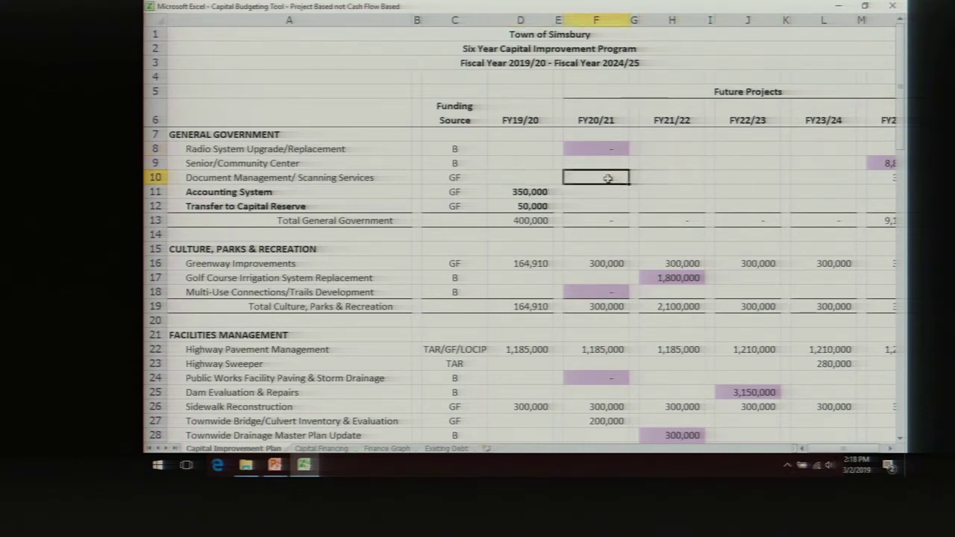